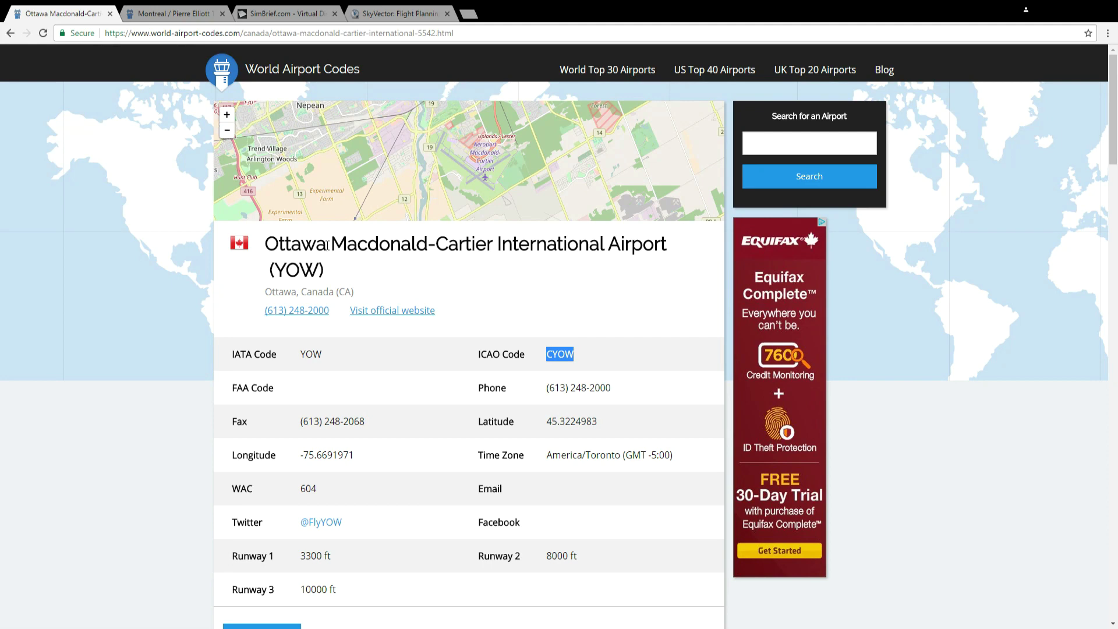
- Select Ottawa's ICAO code CYOW and Montreal's CYUL in World Airport Codes, then go to SimBrief
left_click(592, 358)
left_click_drag(591, 358, 547, 359)
left_click(162, 14)
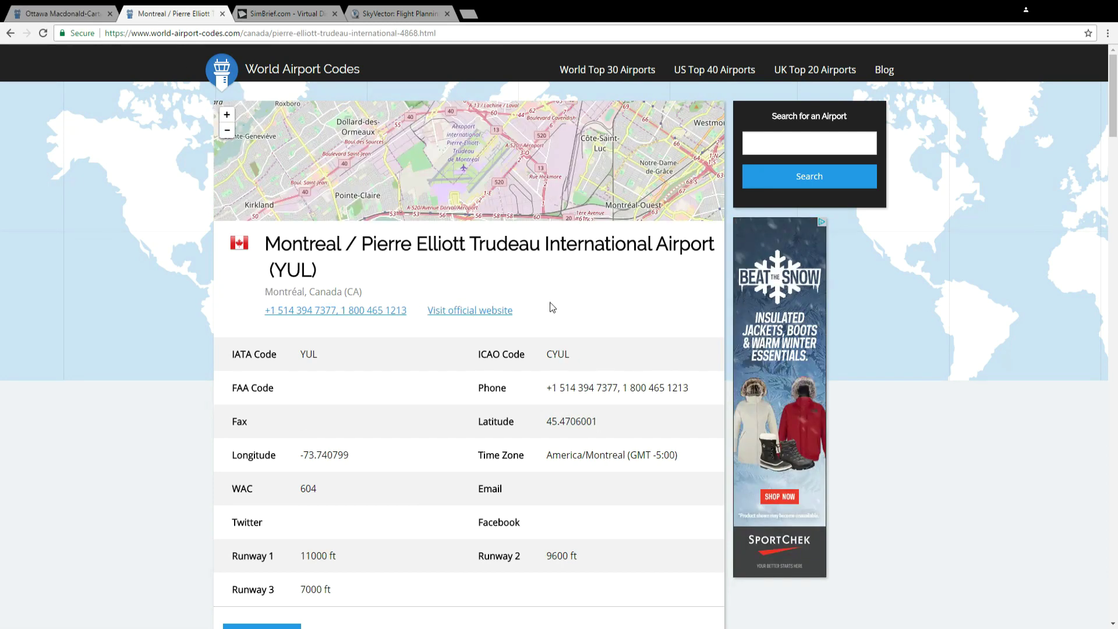
left_click_drag(581, 358, 548, 357)
left_click(268, 18)
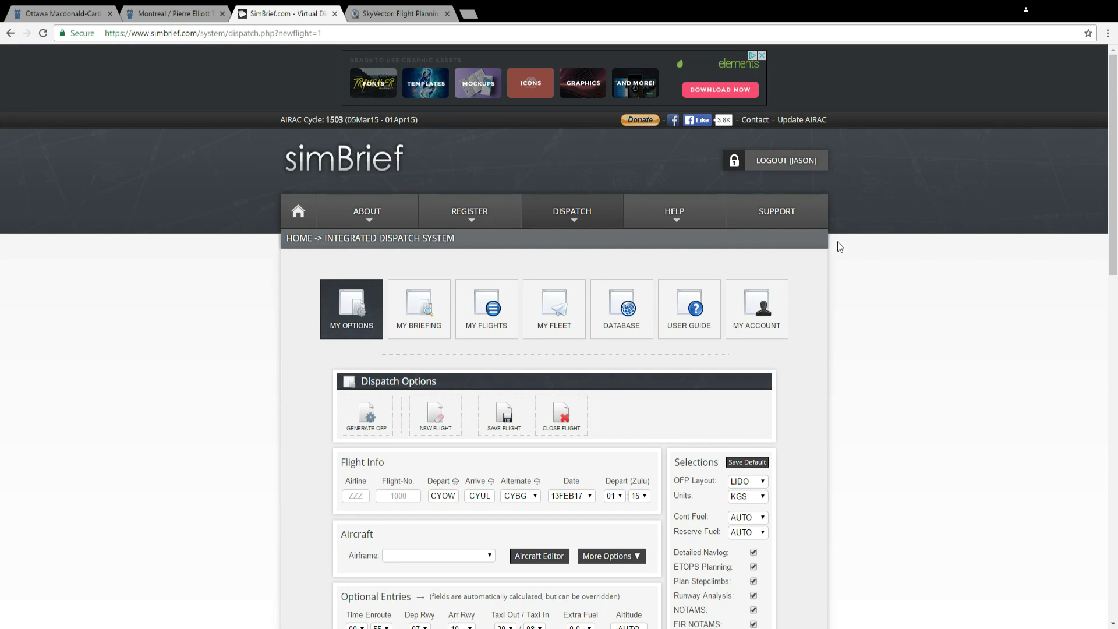
- Apply suggested route 1, AVVON HABBS3, and confirm its 87 nm route distance
mouse_move(571, 220)
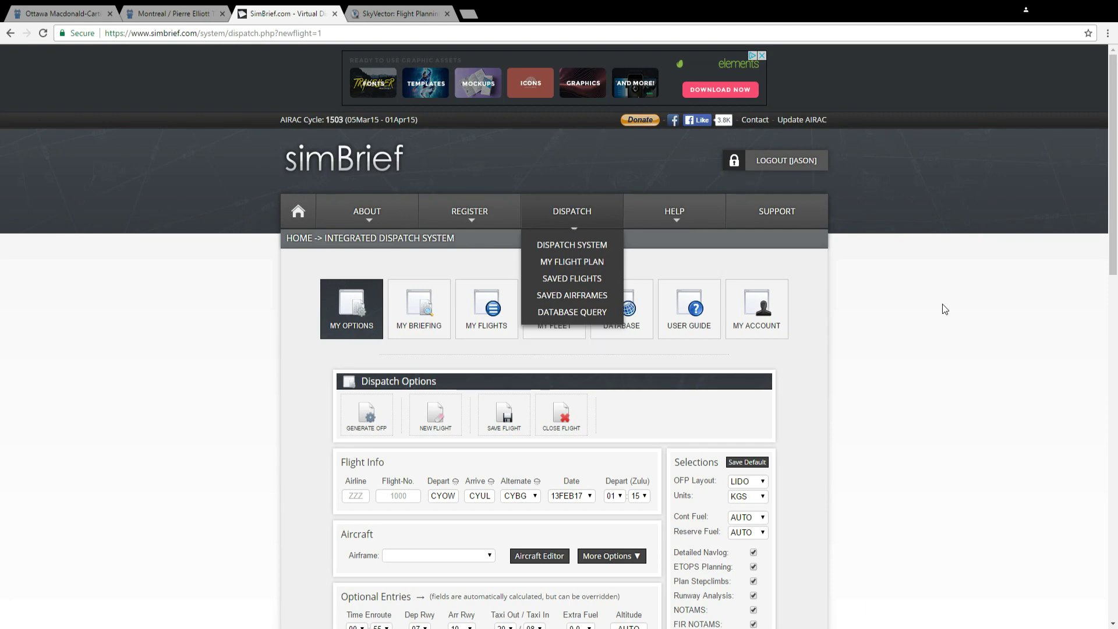
scroll(943, 309, "down", 5)
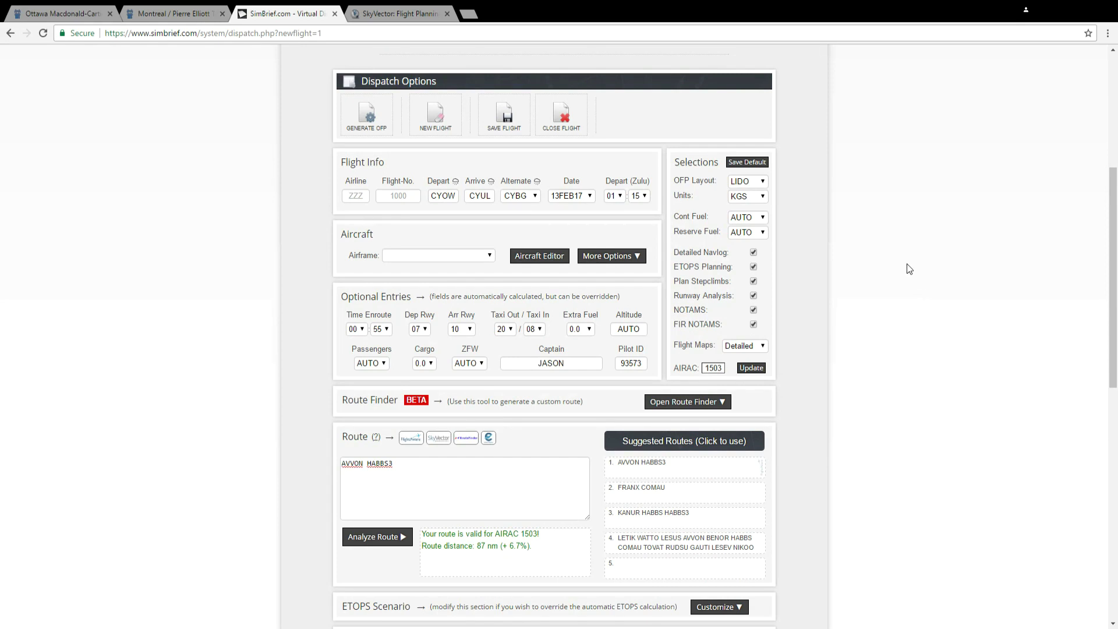
scroll(908, 268, "down", 3)
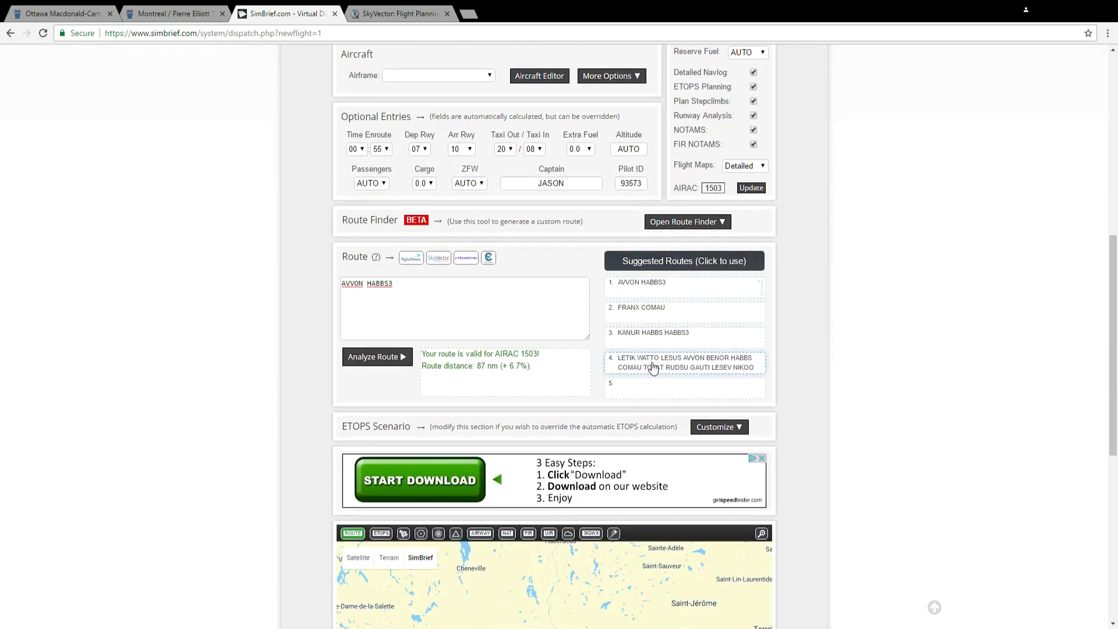
left_click(643, 289)
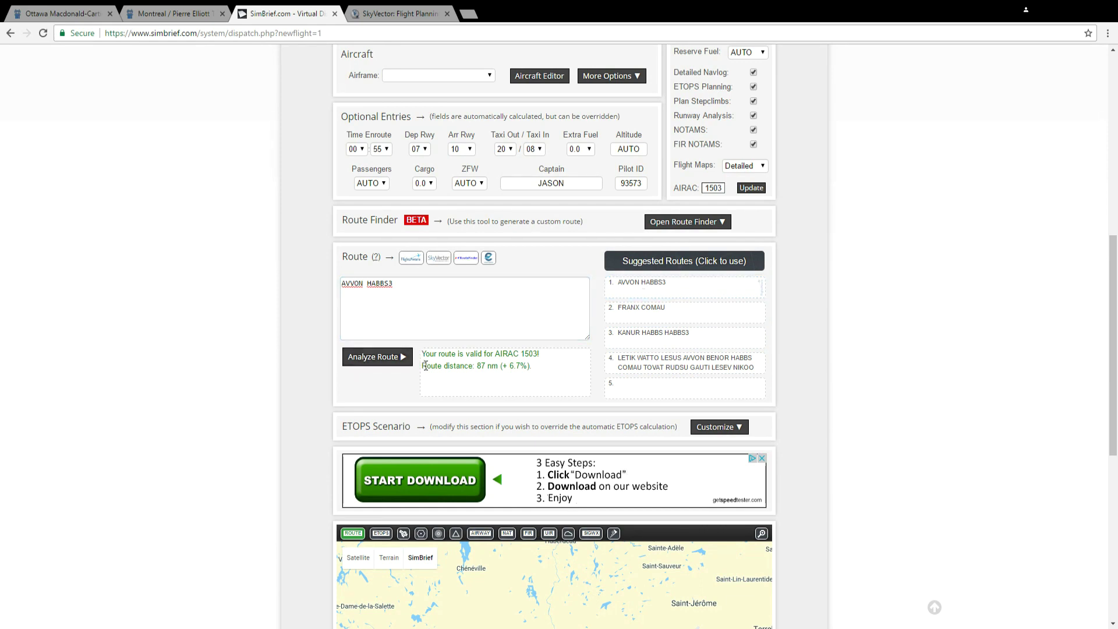
left_click_drag(423, 366, 532, 366)
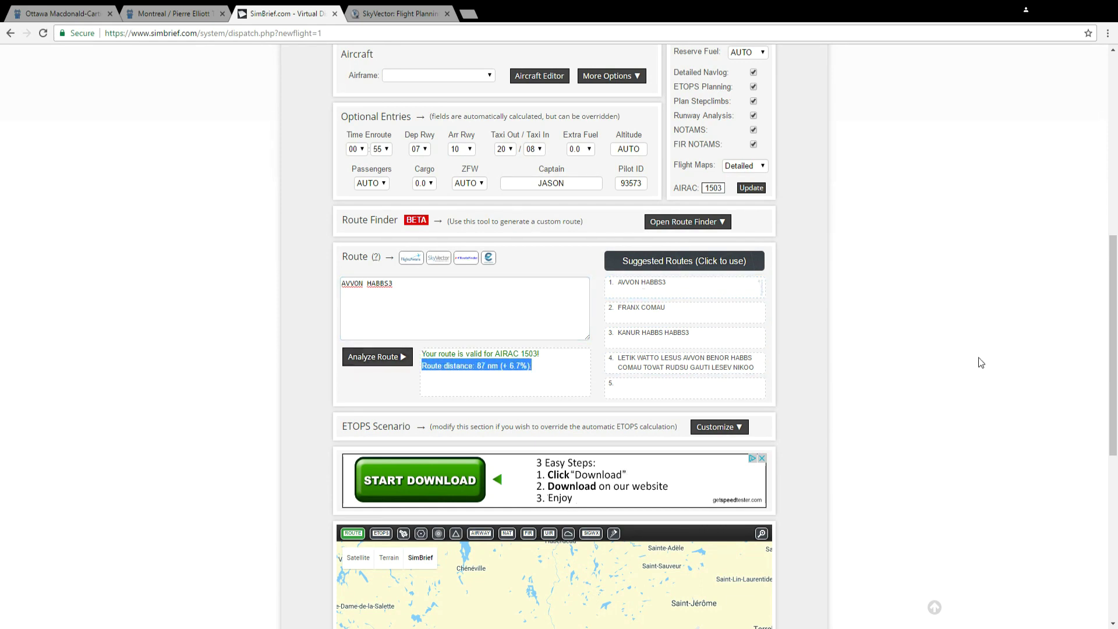
left_click(942, 355)
scroll(904, 336, "down", 5)
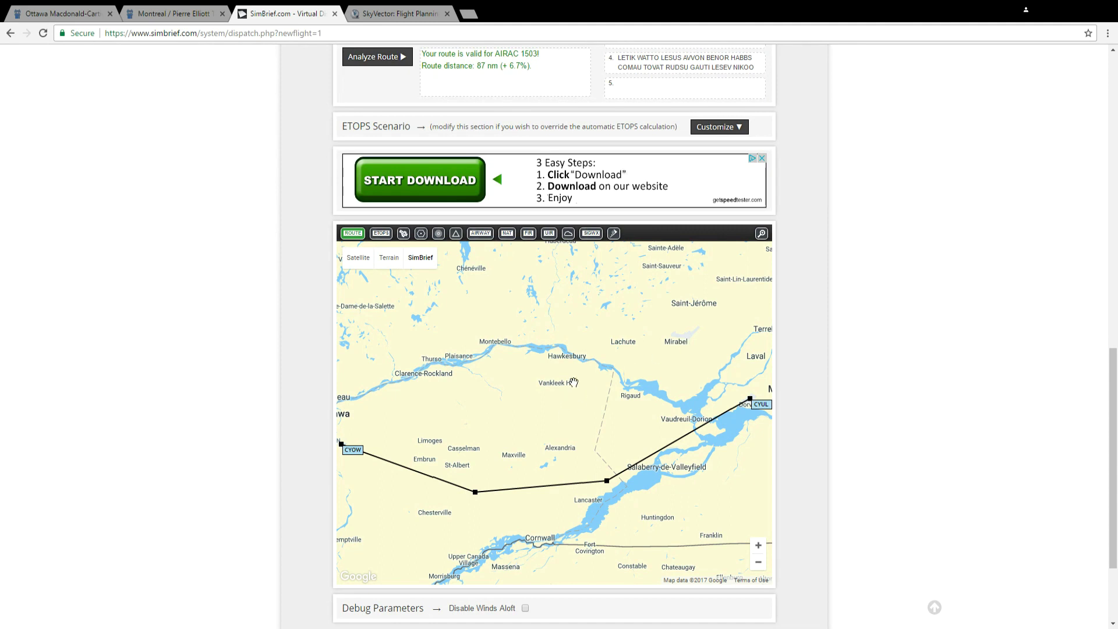
left_click_drag(504, 409, 488, 374)
scroll(910, 358, "up", 1)
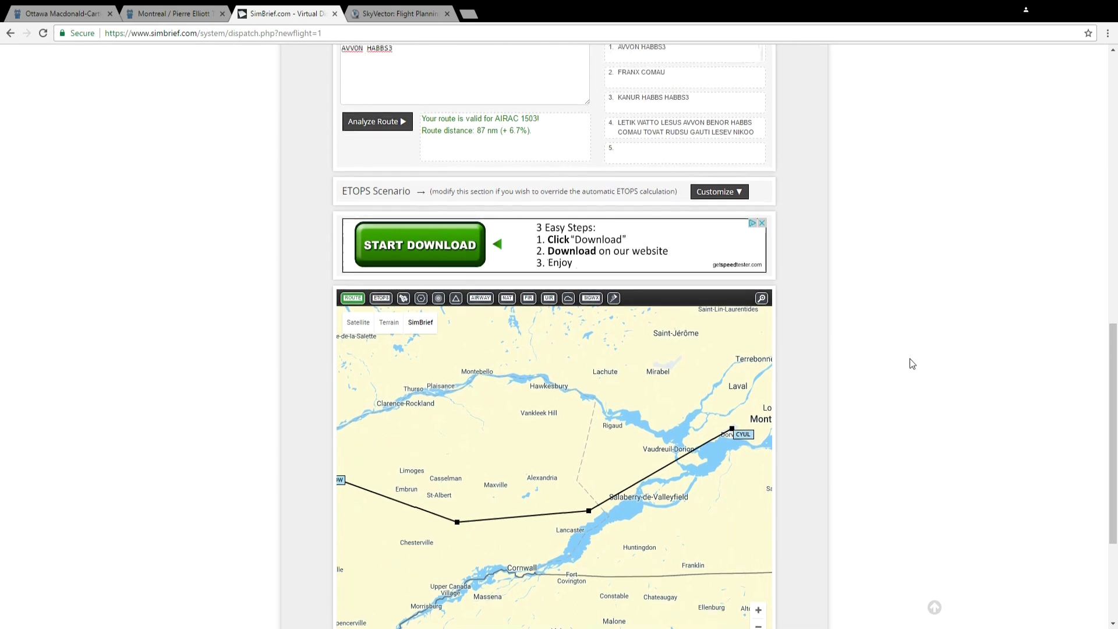
scroll(911, 363, "up", 1)
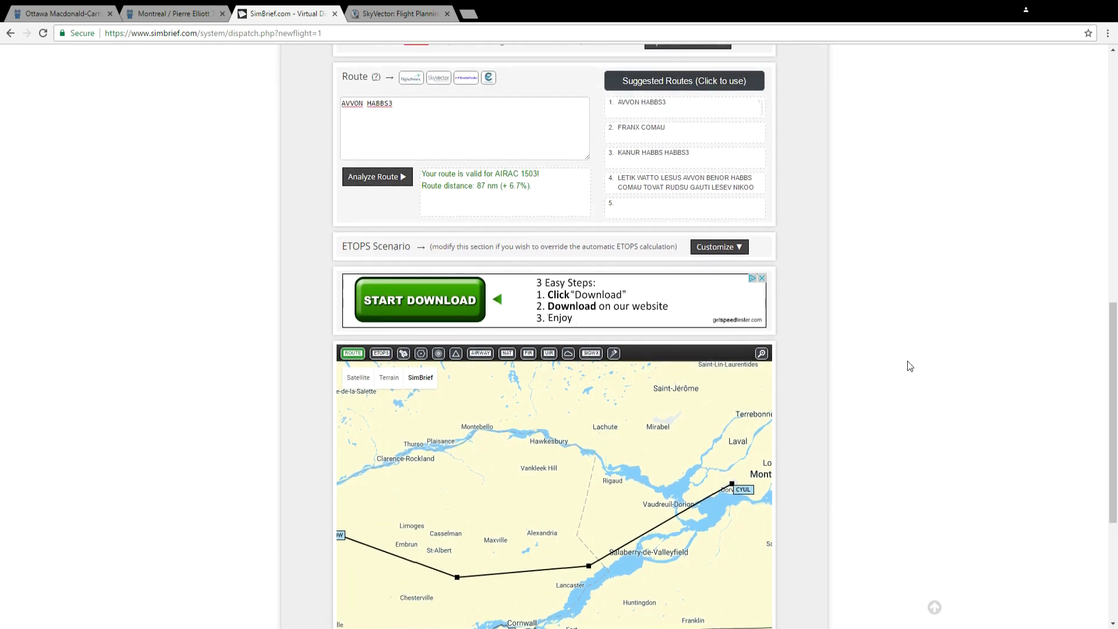
left_click(346, 111)
left_click_drag(362, 103, 327, 128)
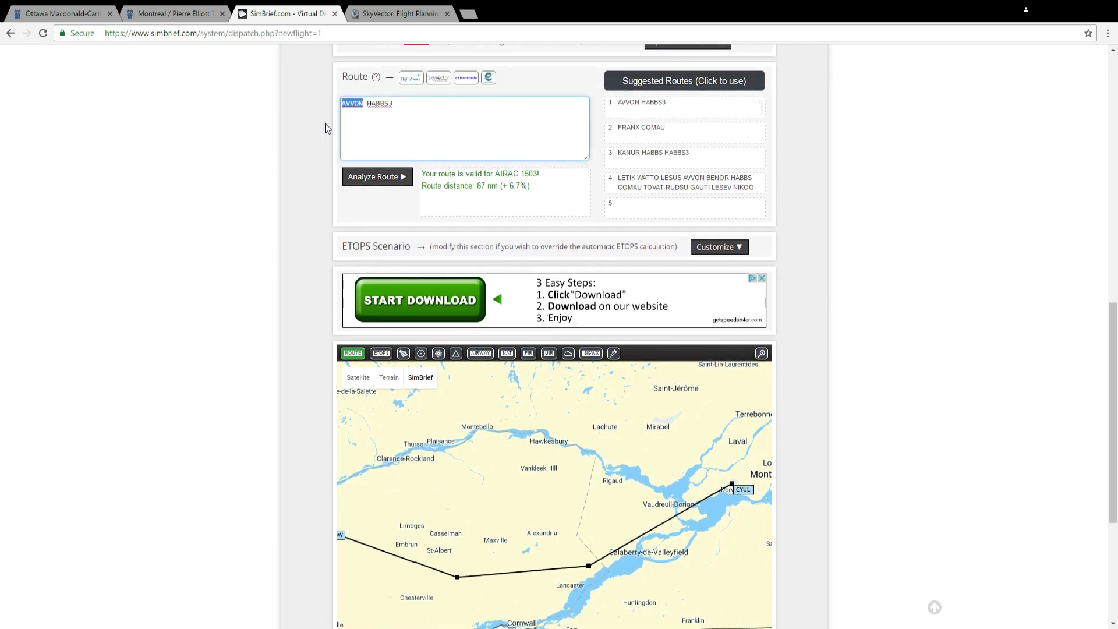
left_click(392, 105)
double_click(392, 104)
left_click(277, 197)
scroll(278, 199, "down", 1)
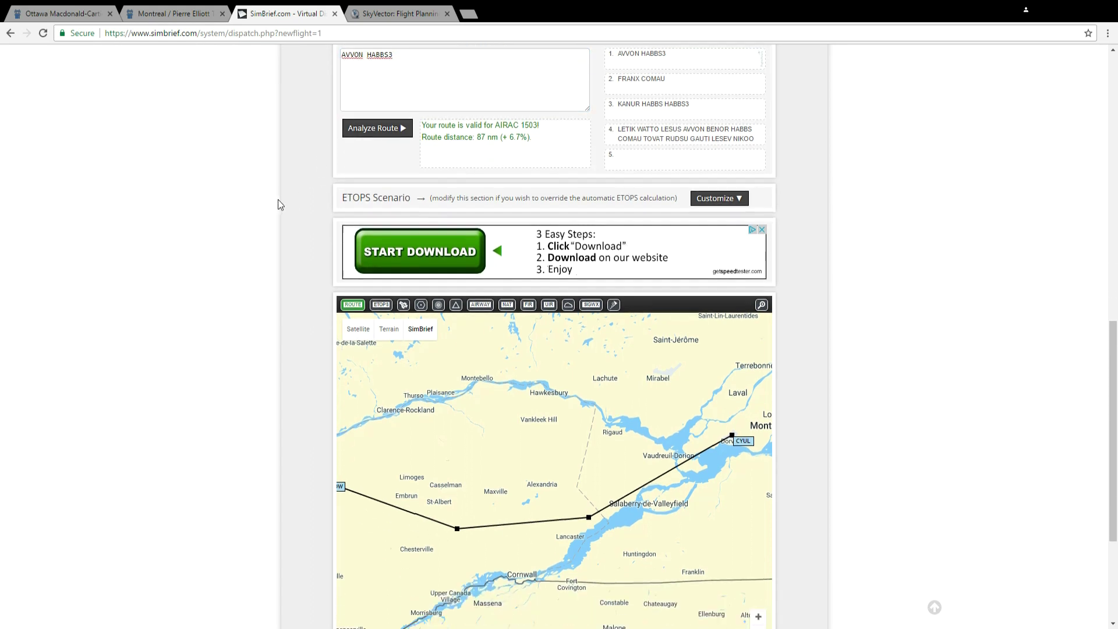
scroll(278, 200, "down", 3)
left_click_drag(391, 276, 443, 281)
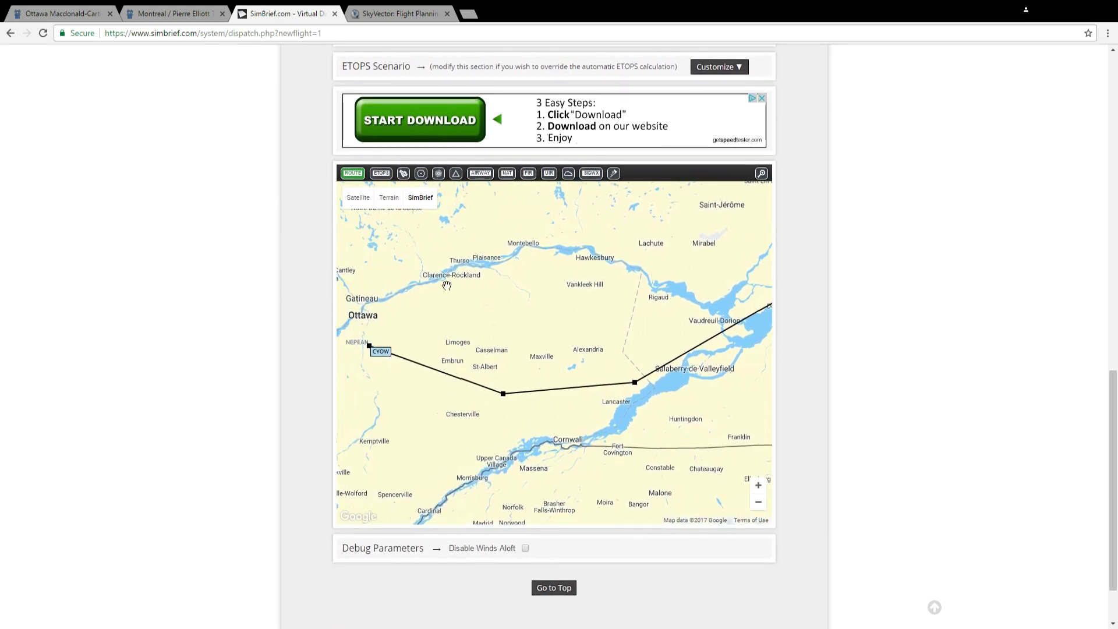
- Inspect the route points on the map: CYOW, AVVON, HABBS and CYUL
left_click(369, 347)
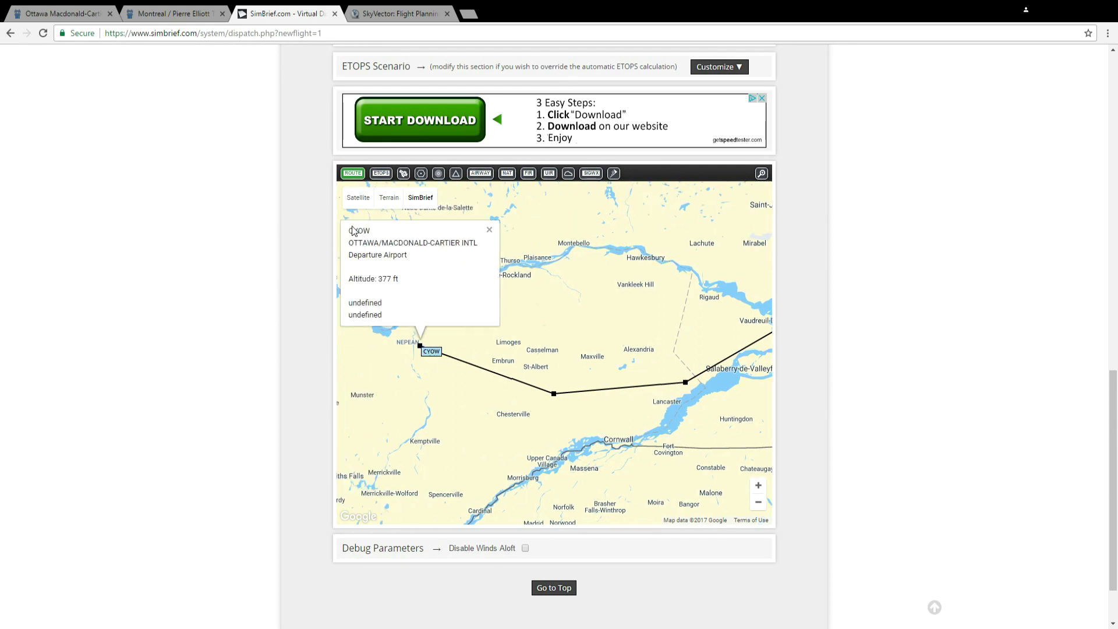
left_click(554, 395)
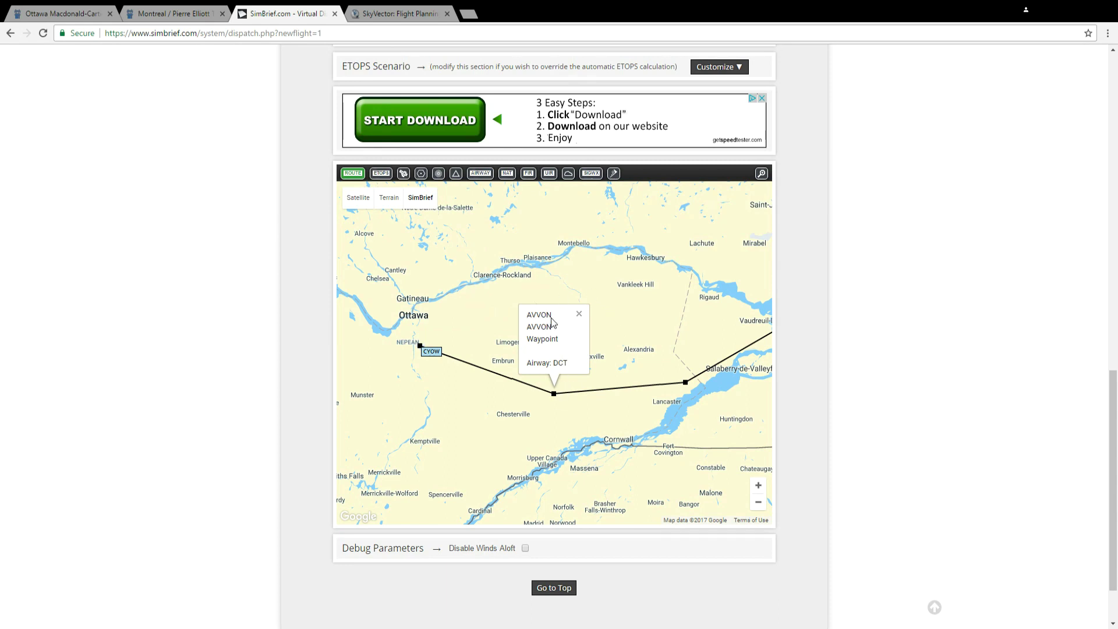
left_click_drag(645, 303, 514, 305)
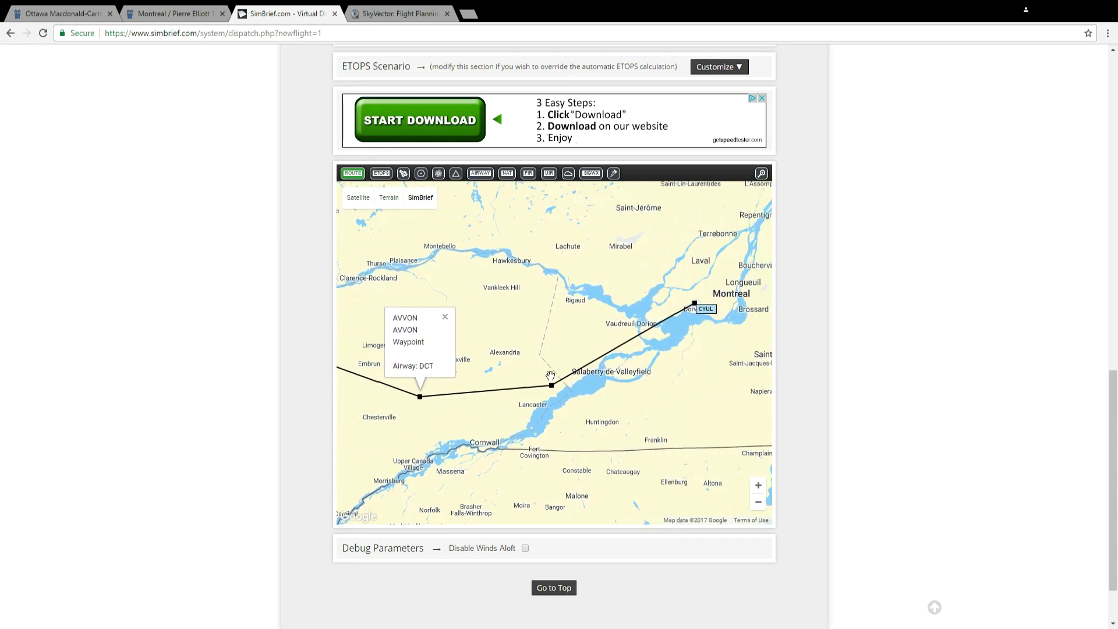
left_click(551, 387)
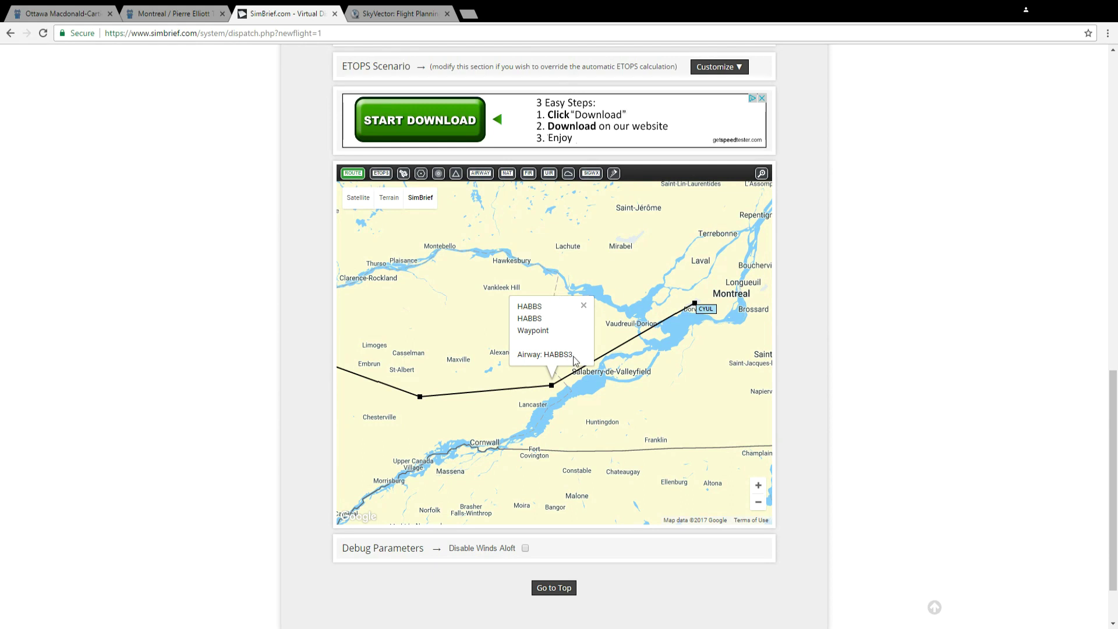
left_click(693, 303)
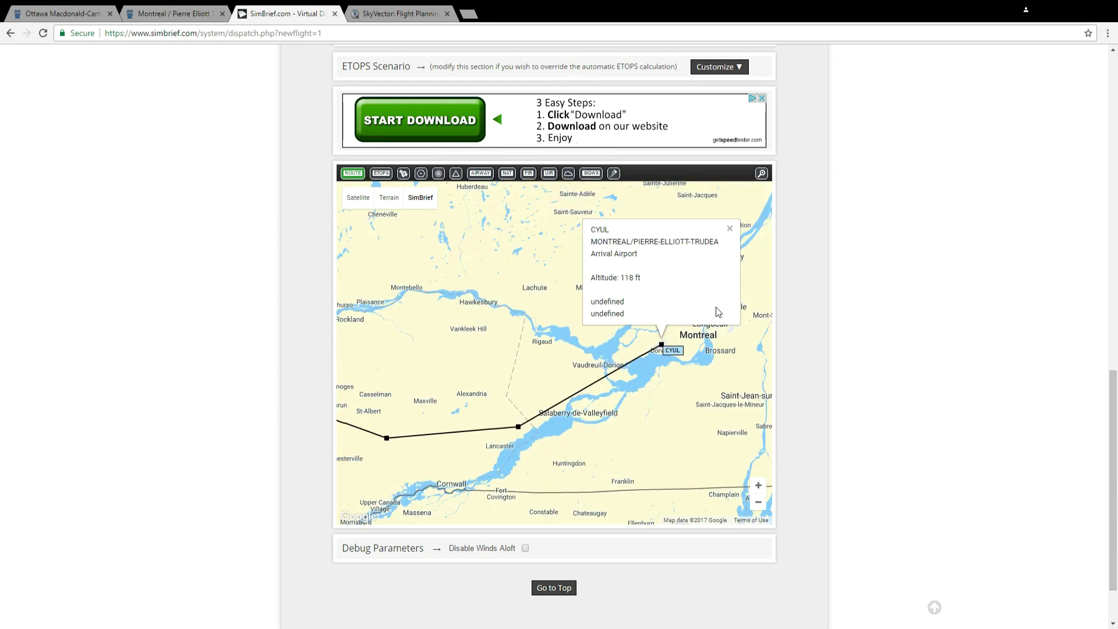
left_click(729, 230)
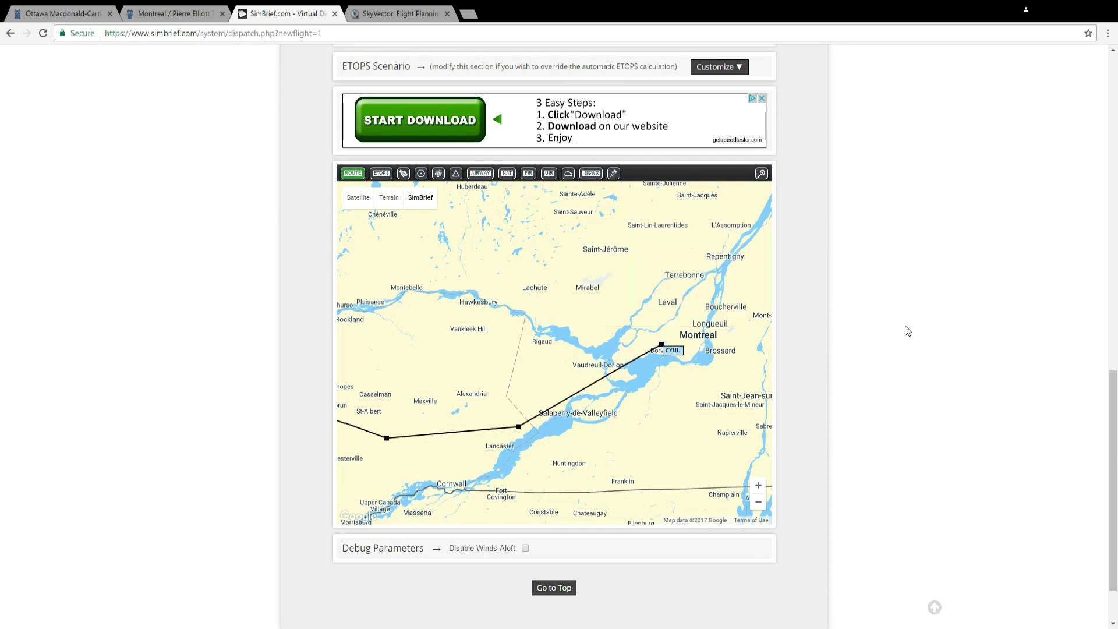
- Recentre the map toward Ottawa, return to the page top, and bring up SkyVector's flight plan
left_click_drag(484, 323, 544, 309)
scroll(544, 309, "down", 1)
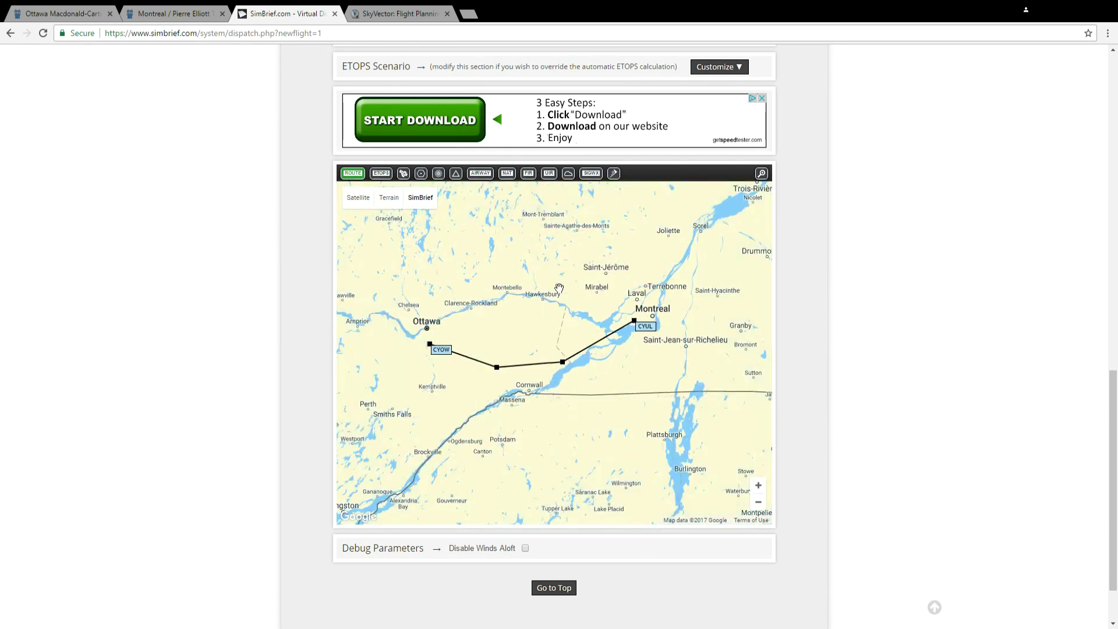
scroll(887, 355, "up", 2)
scroll(886, 352, "up", 10)
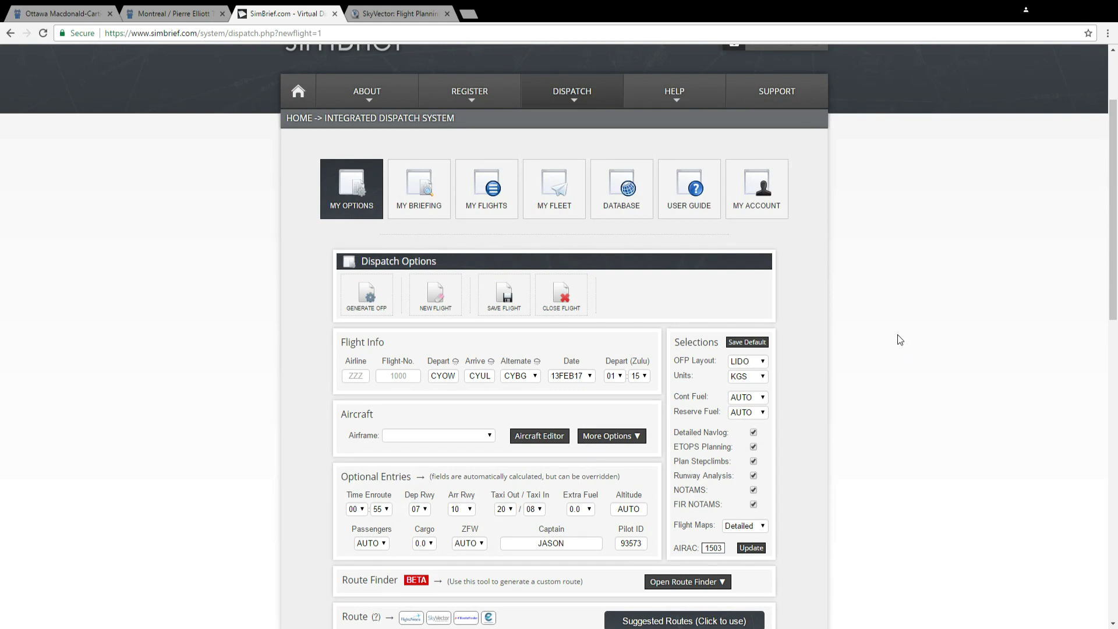
left_click(400, 14)
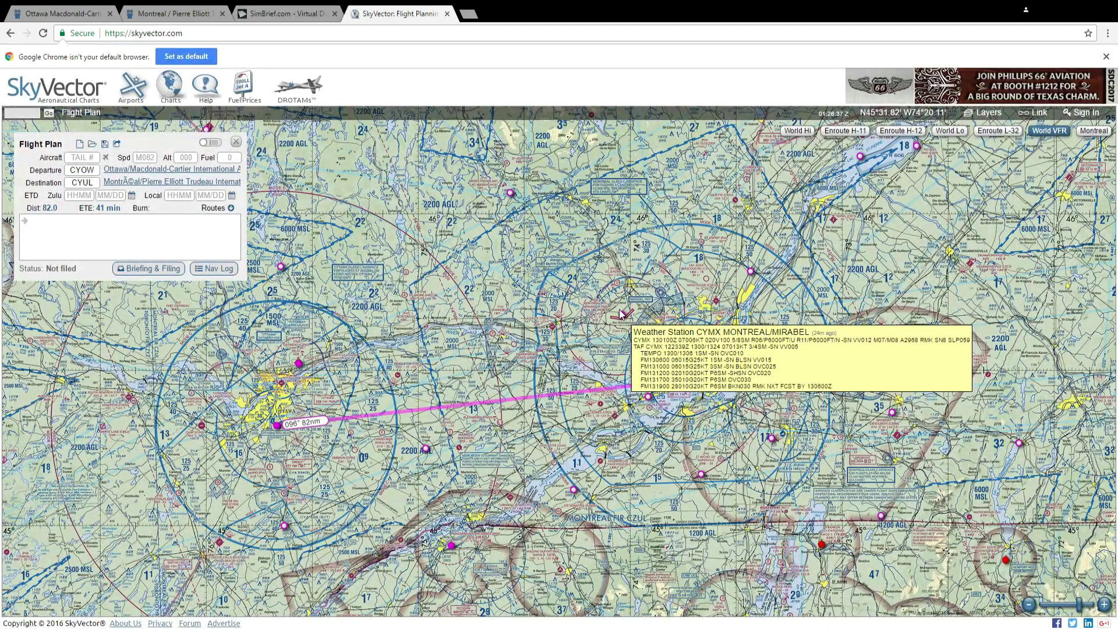
- Show the World Lo chart and paste AVVON HABBS into the route, giving 87.5 nm
left_click(947, 131)
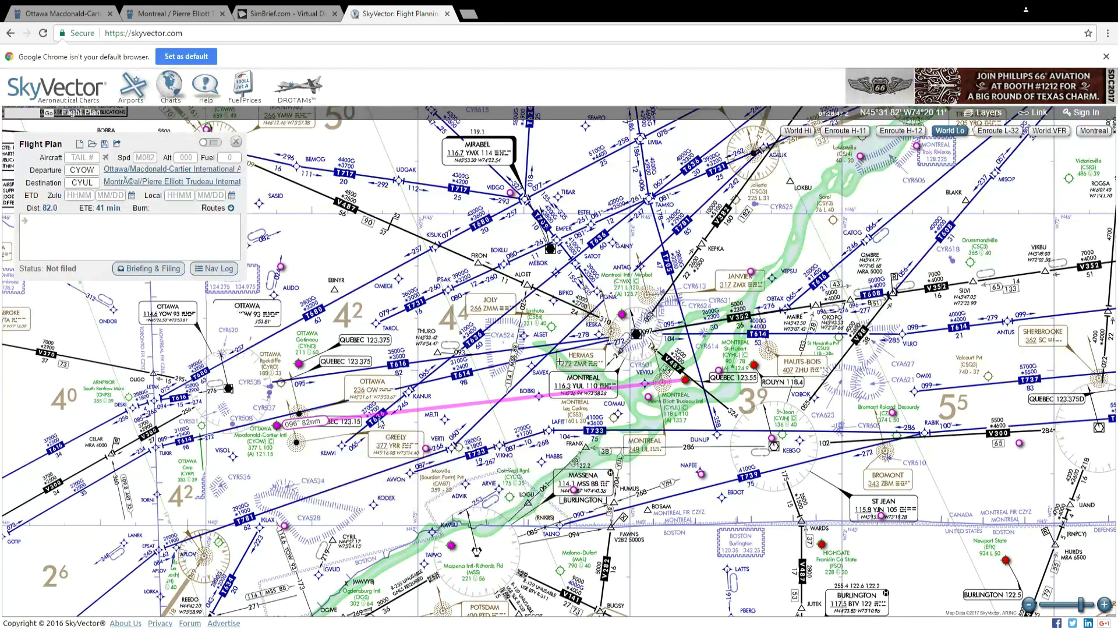
scroll(467, 415, "up", 1)
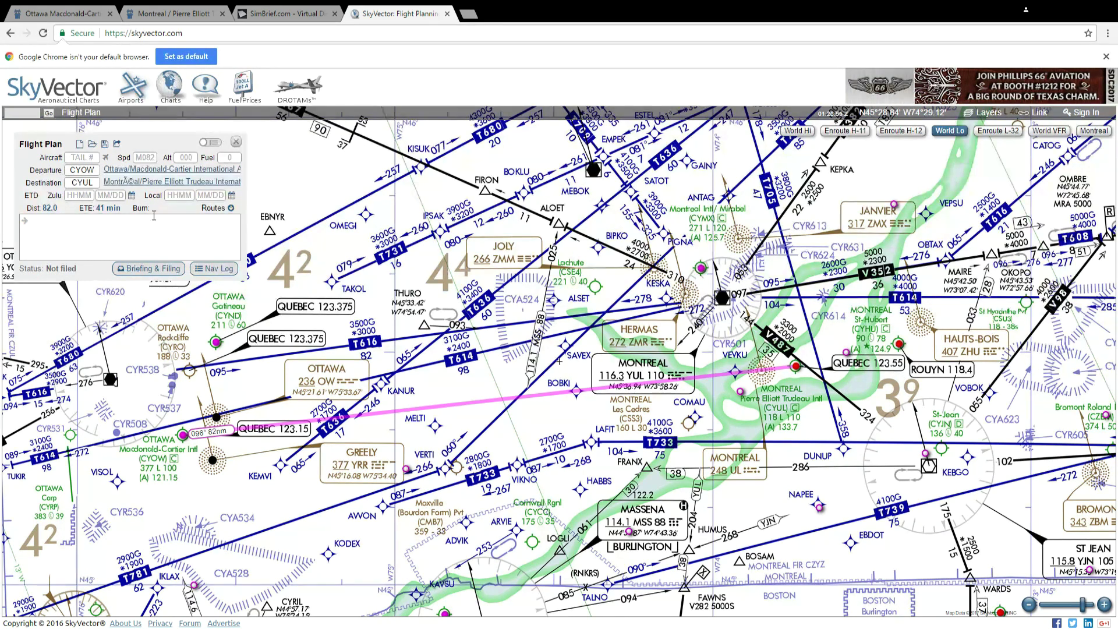
left_click(144, 232)
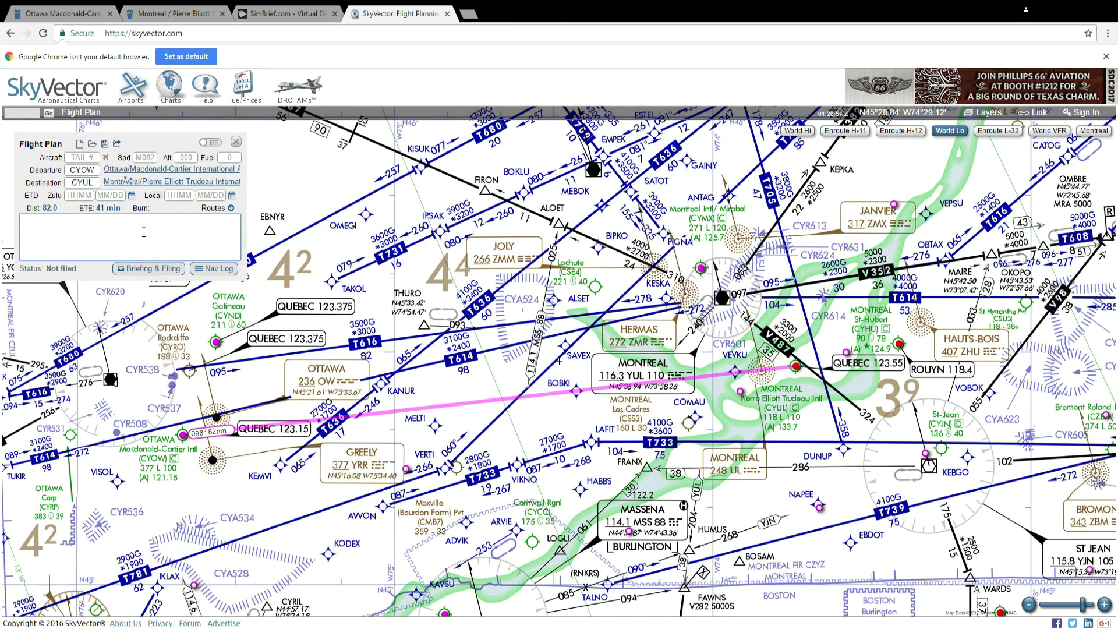
type("AVVON HABBS")
left_click_drag(602, 395, 497, 337)
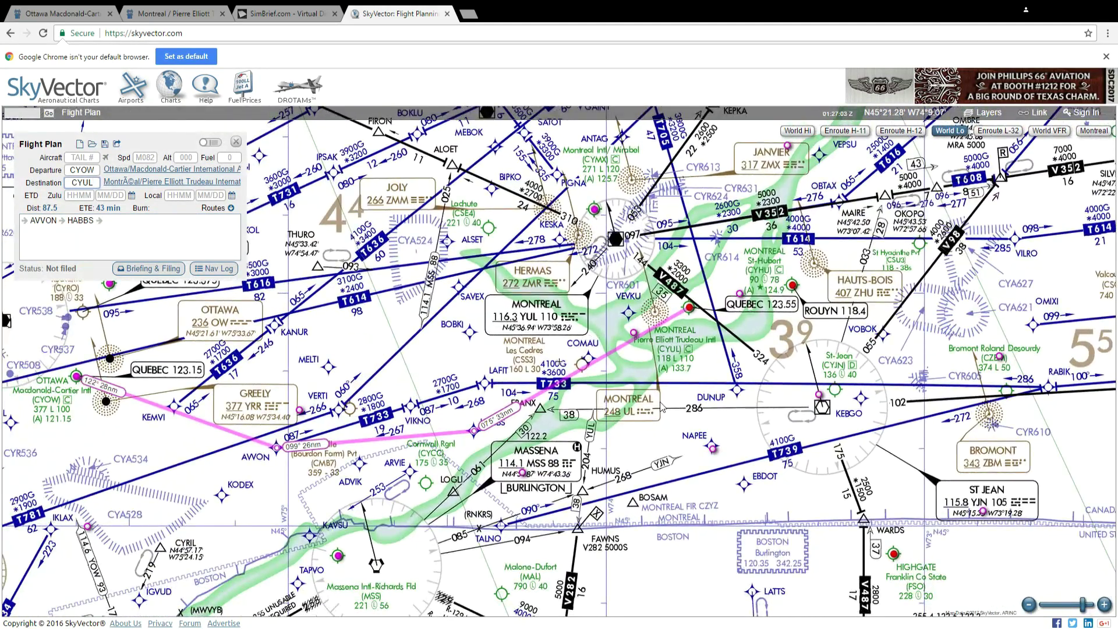
left_click(126, 220)
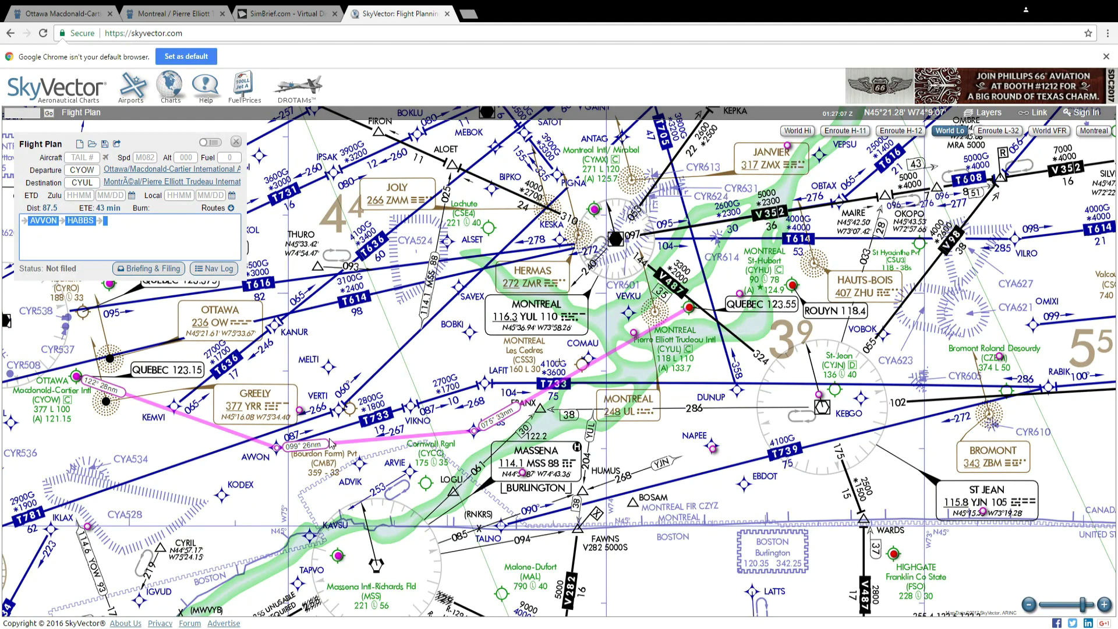
key("ctrl+a")
key("BackSpace")
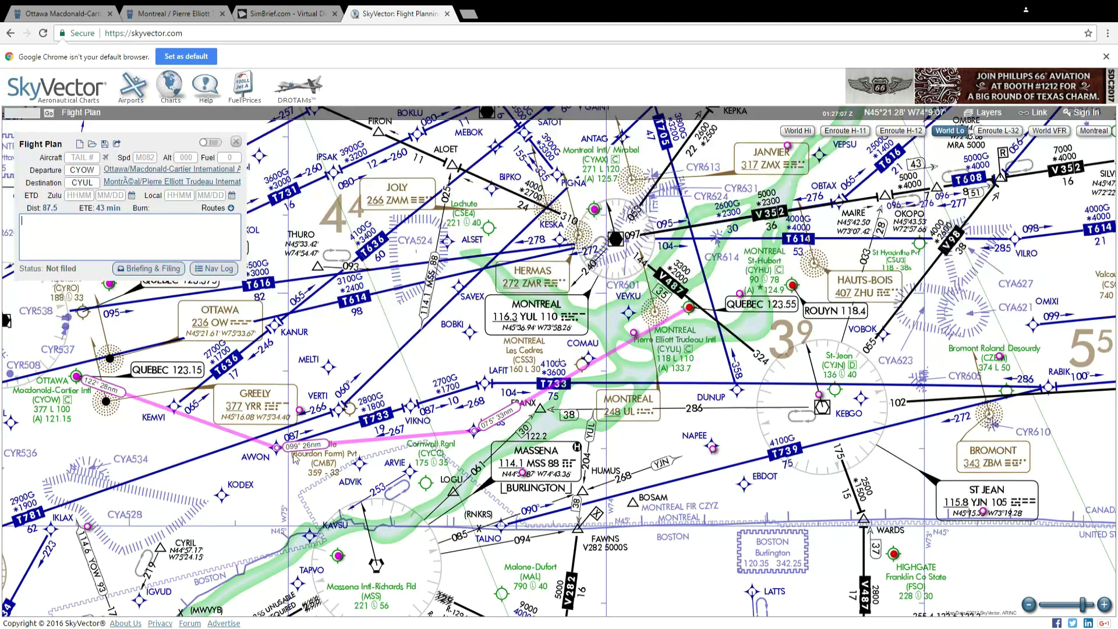
left_click(82, 187)
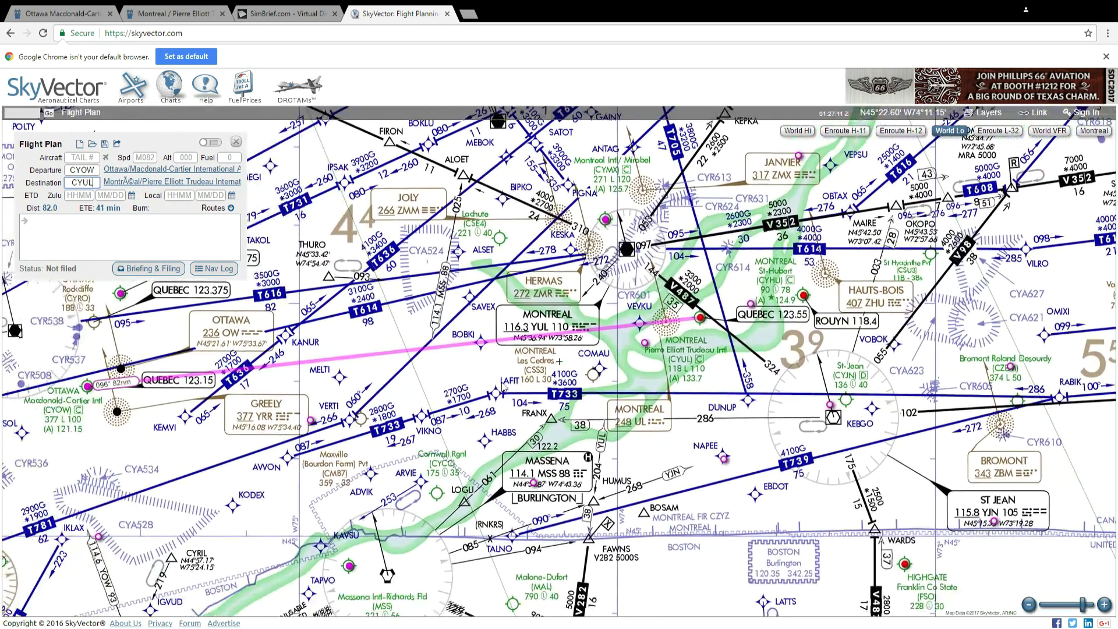
scroll(504, 383, "up", 1)
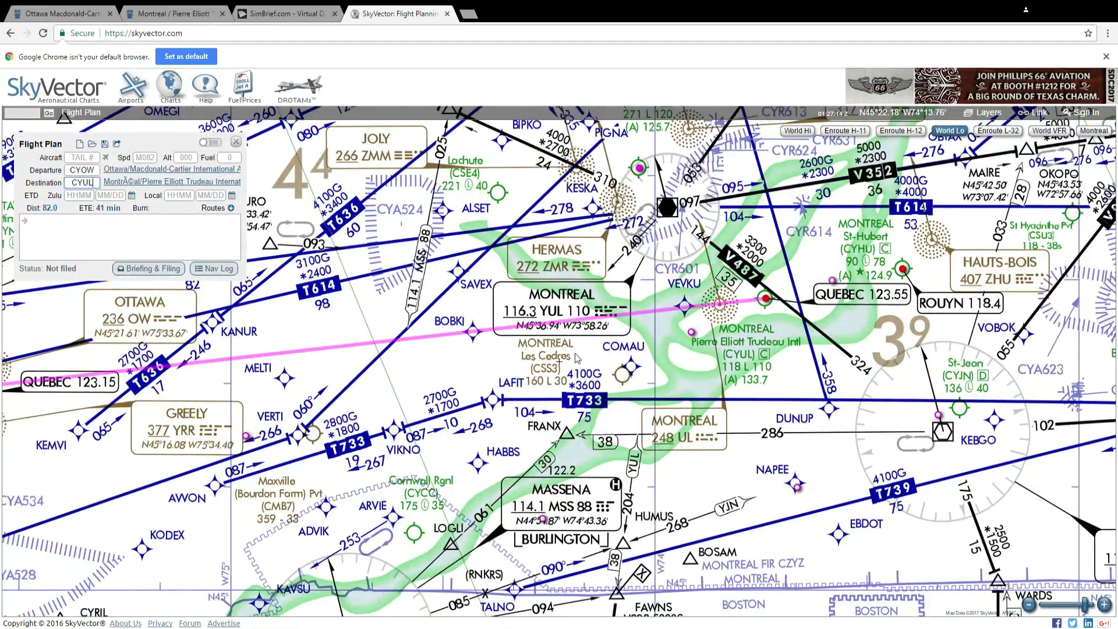
left_click_drag(625, 379, 718, 396)
scroll(484, 394, "down", 1)
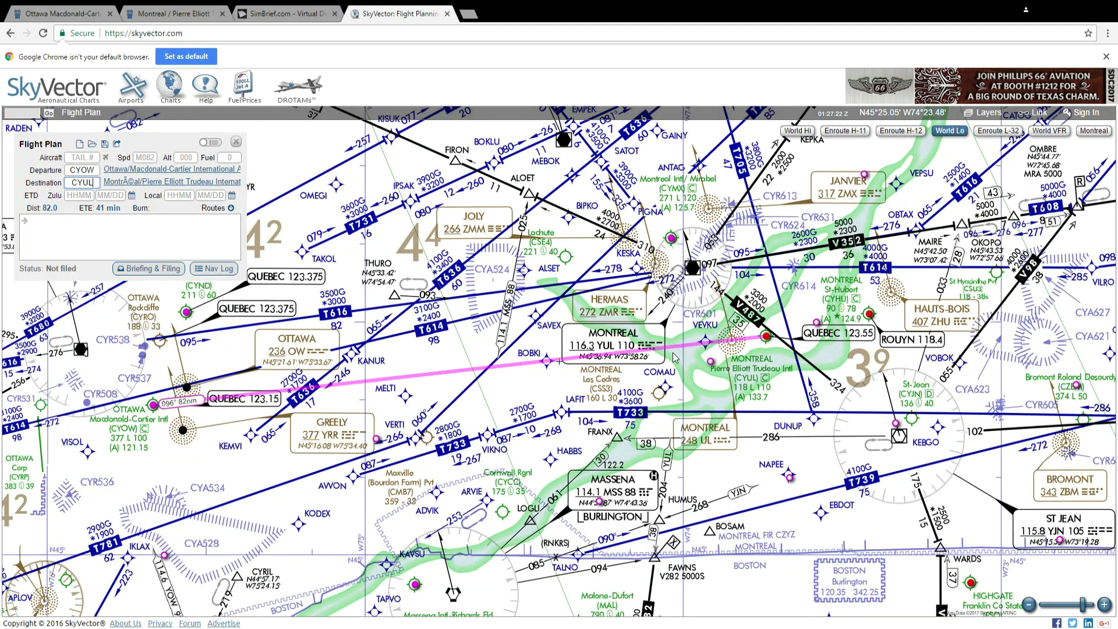
left_click(158, 220)
type("AVVON HABBS")
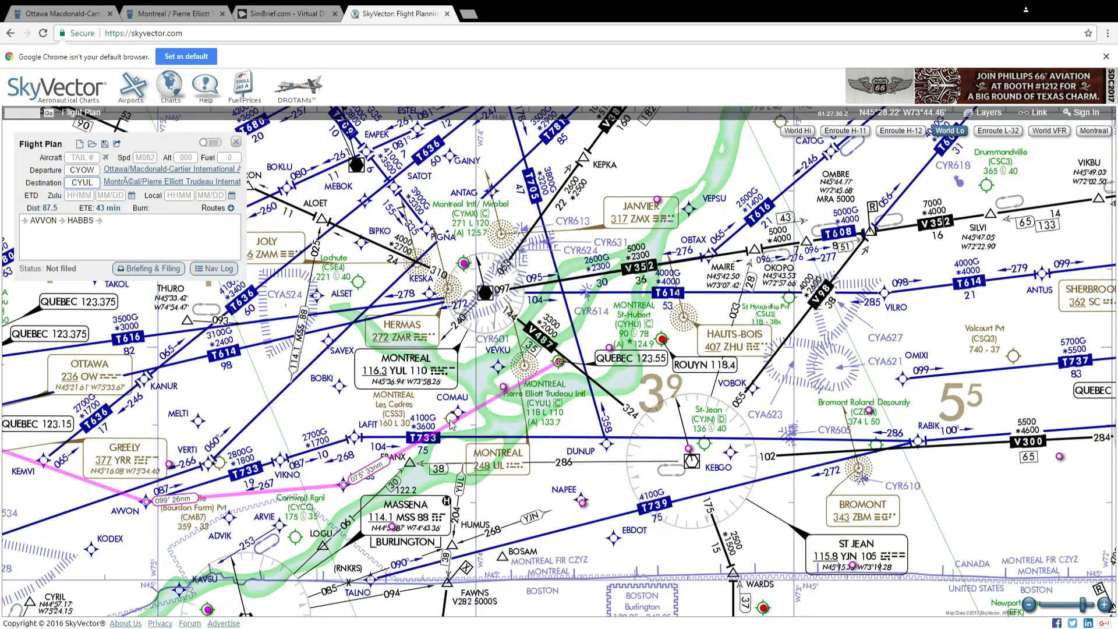
scroll(462, 404, "up", 1)
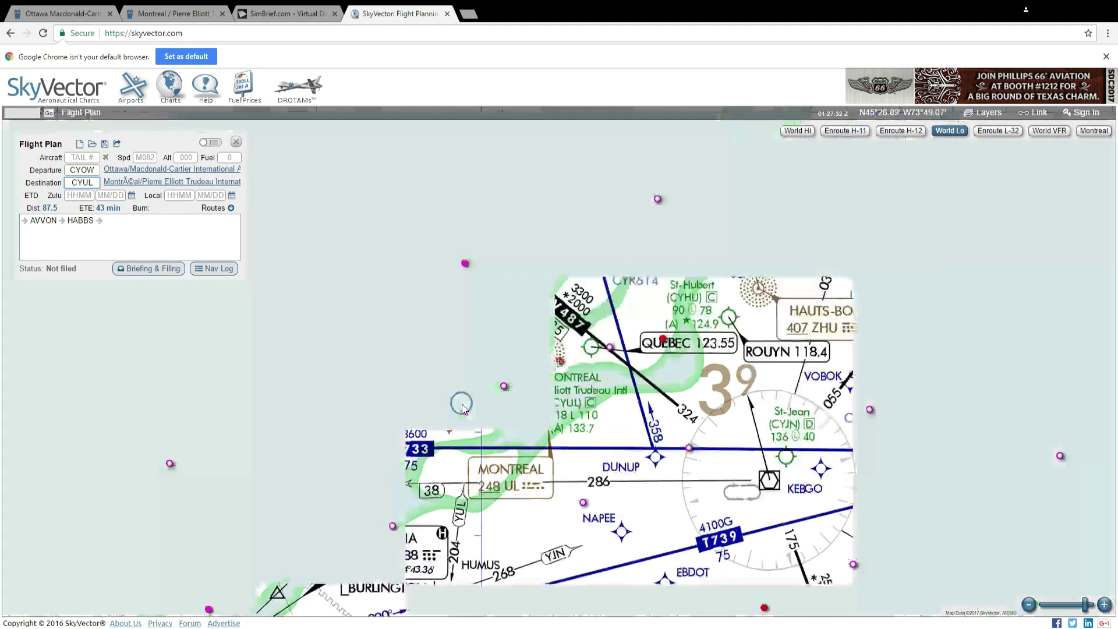
- Replace AVVON and HABBS with COMAU in the route, shortening it to 83.2 nm and 42 minutes
left_click(125, 238)
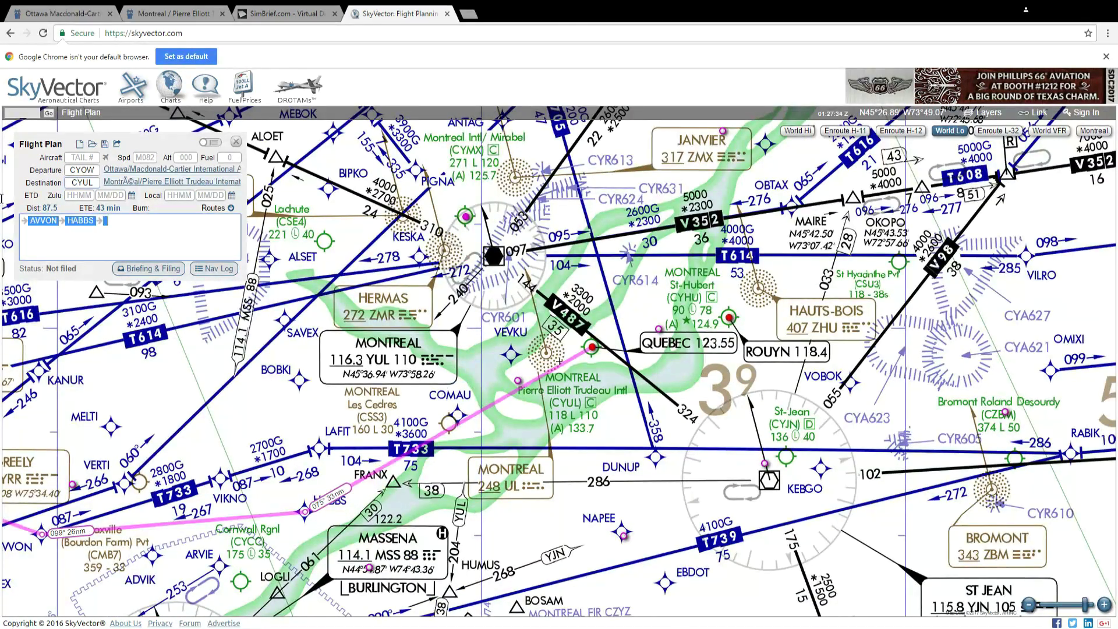
key("ctrl+a")
key("BackSpace")
type("com")
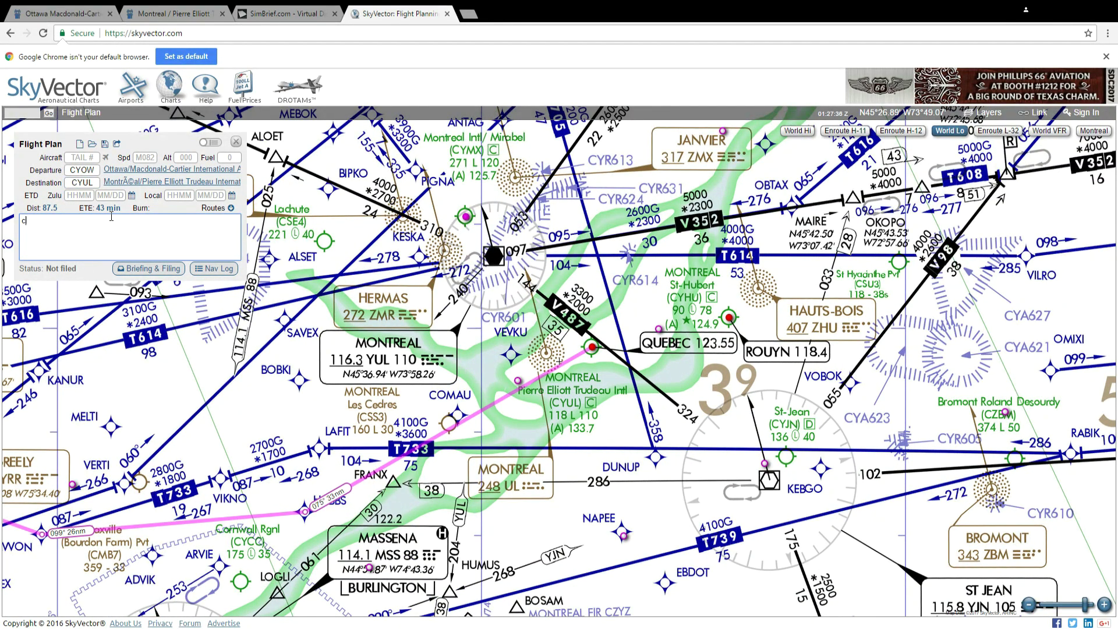
type("au")
key("Tab")
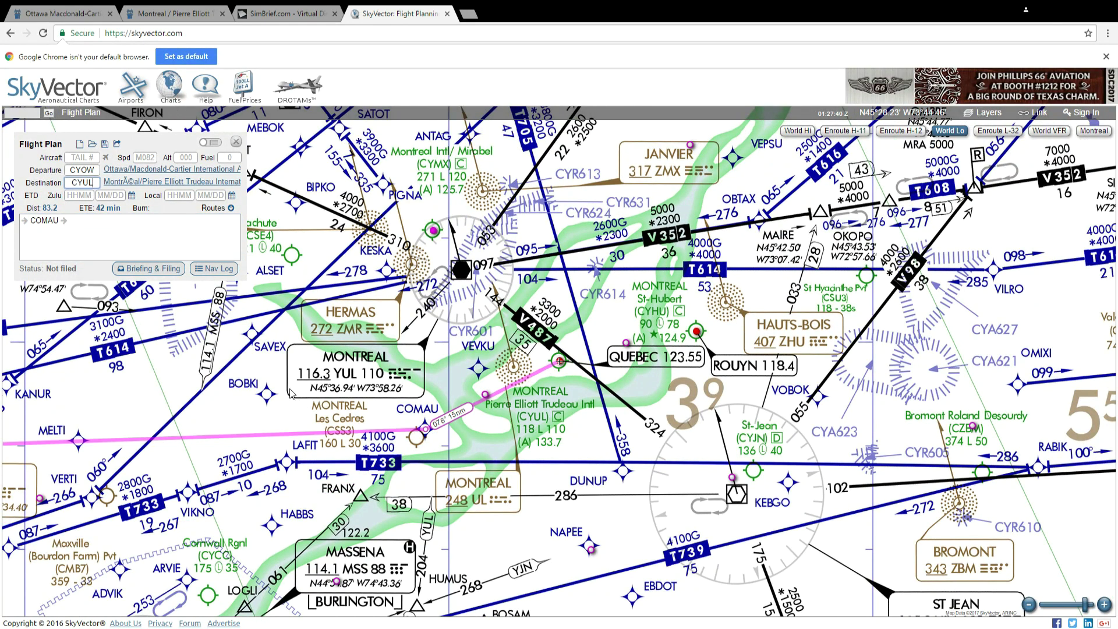
left_click_drag(289, 390, 562, 394)
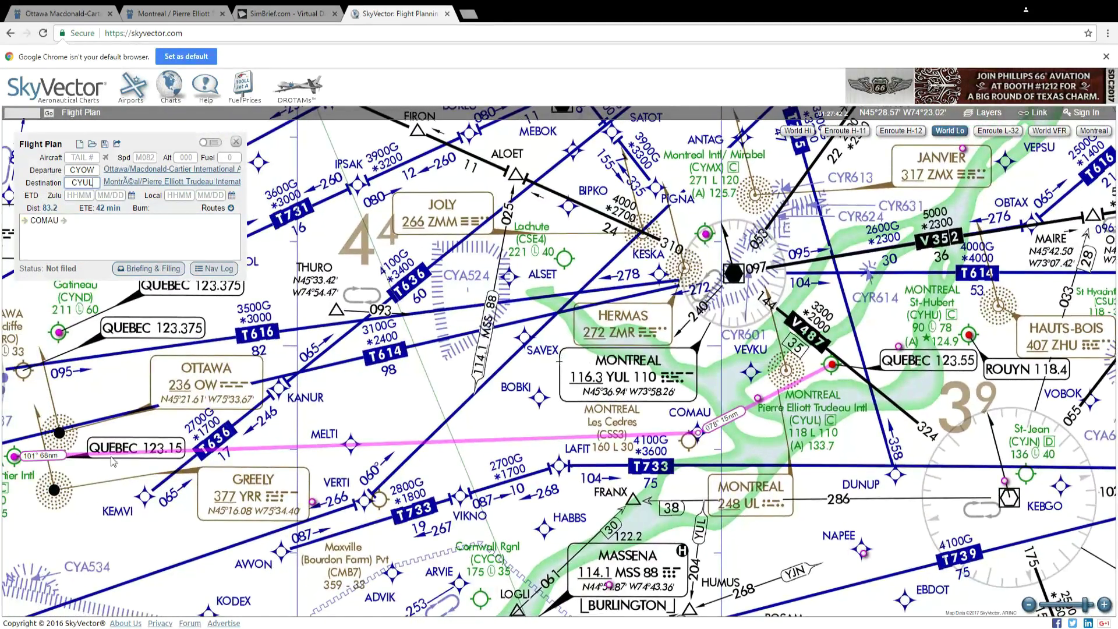